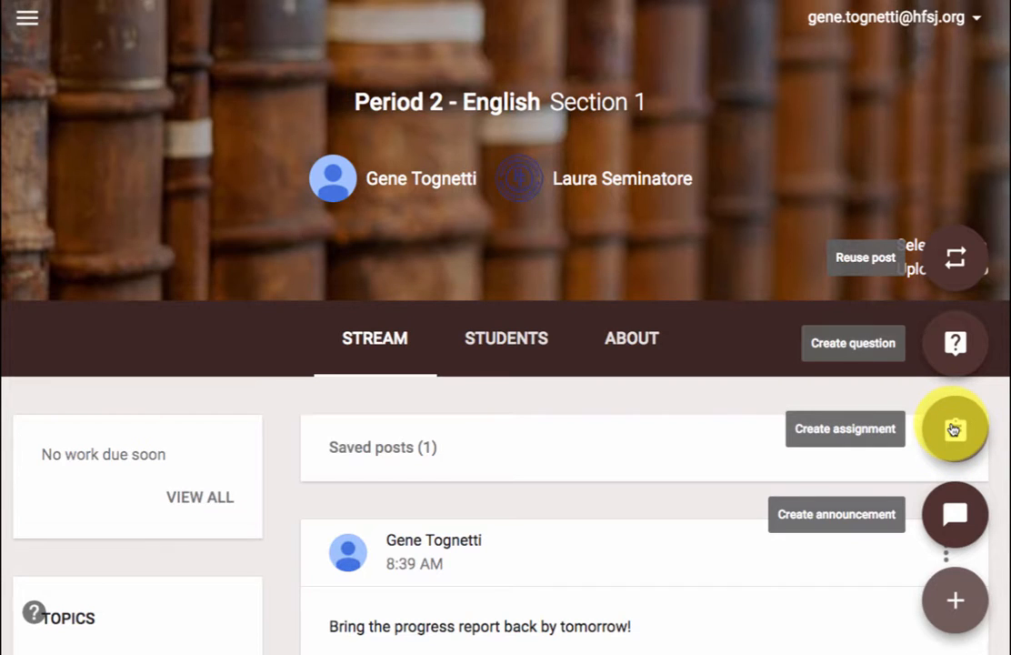
- Create an assignment for all students in Period 2 - English Section 1, titled "What I did on Valentine's Day", leaving the instructions blank
click(953, 429)
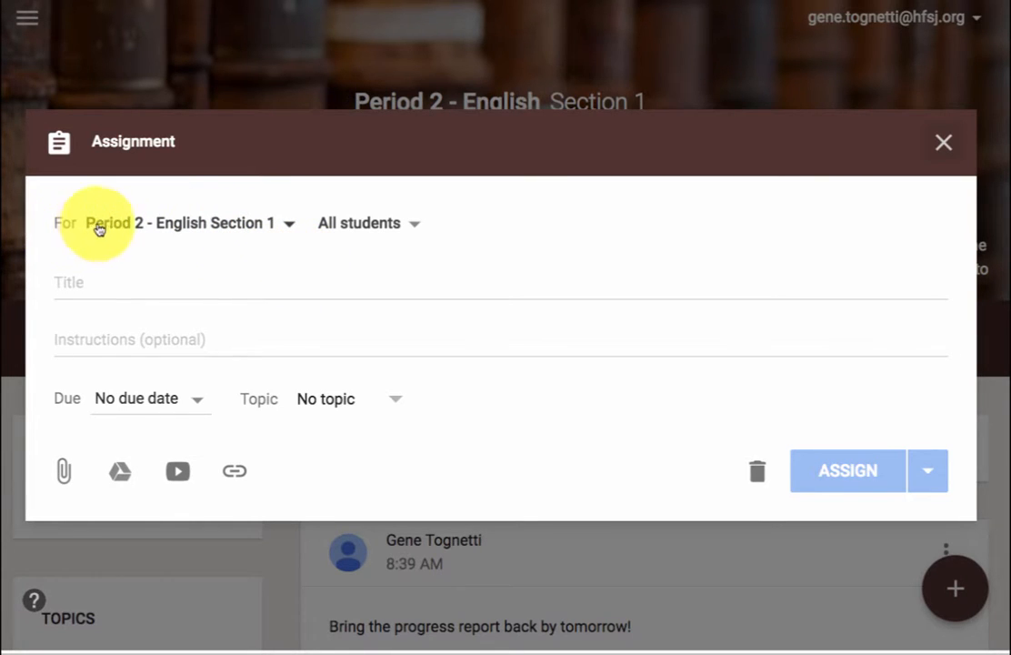
click(289, 224)
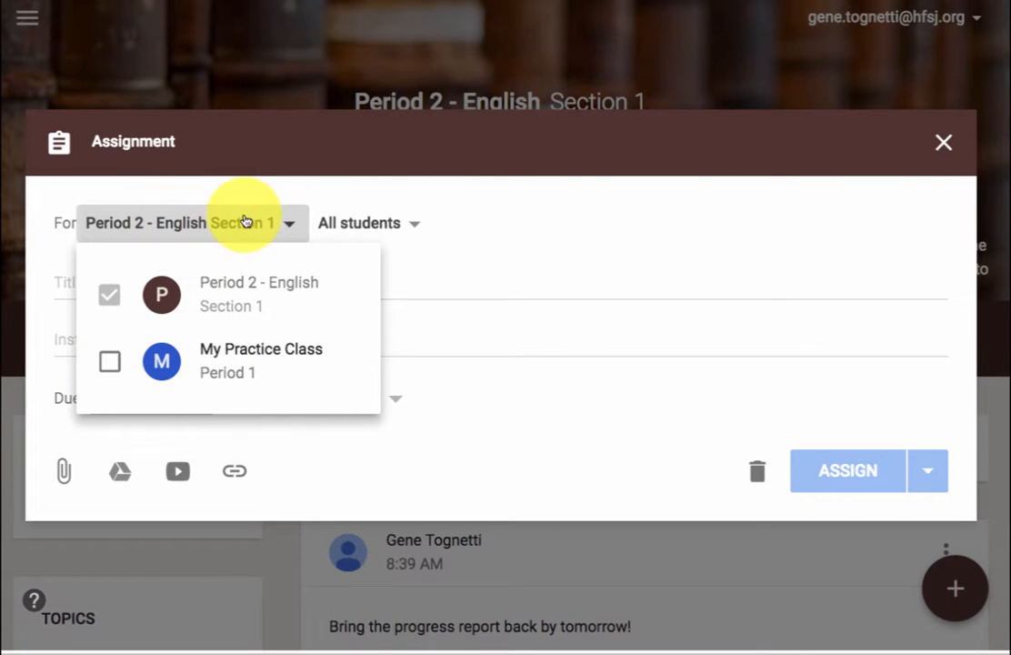
click(492, 215)
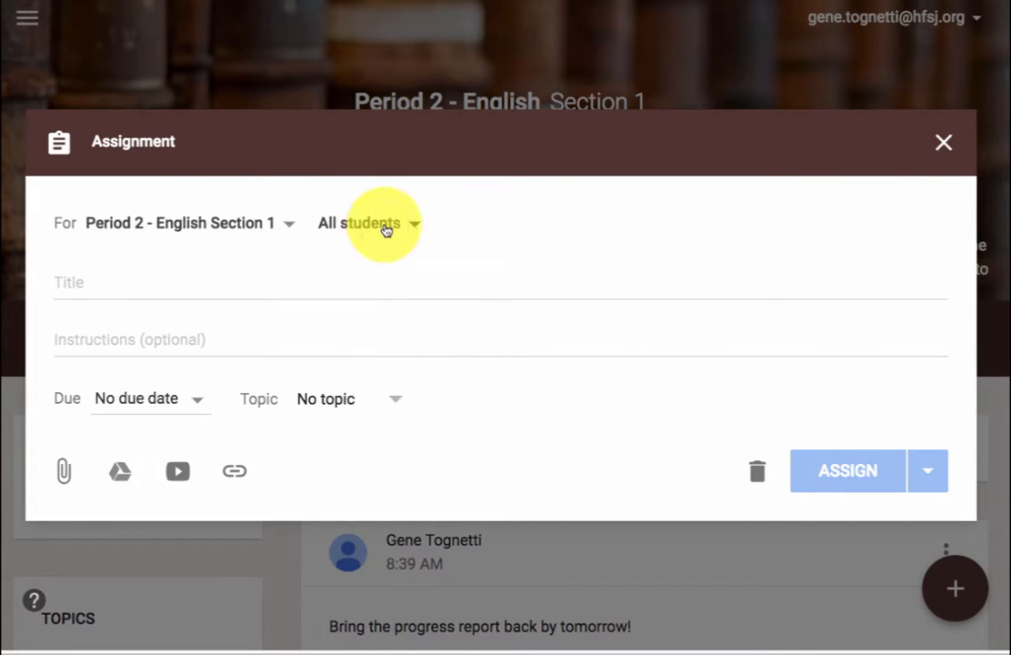
click(385, 227)
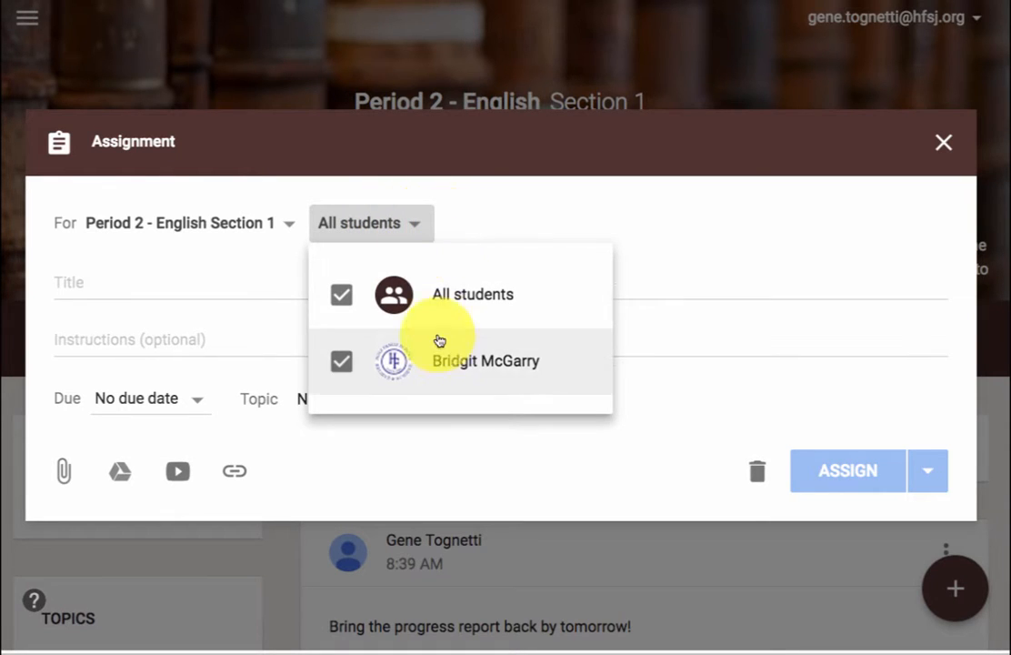
click(474, 215)
click(107, 284)
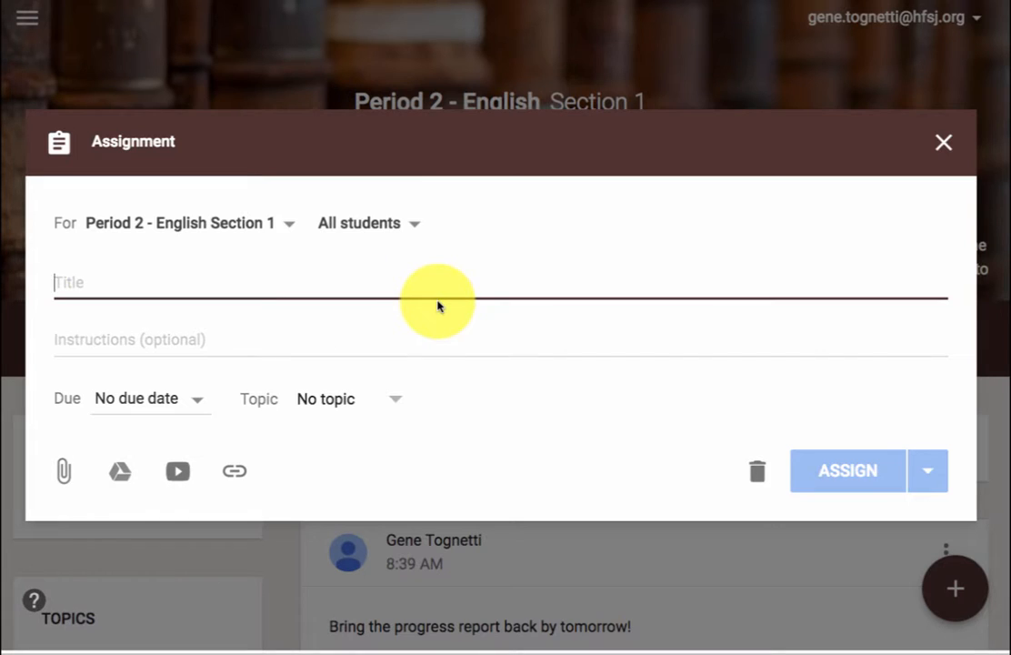
text(What I did on Valentine's Day)
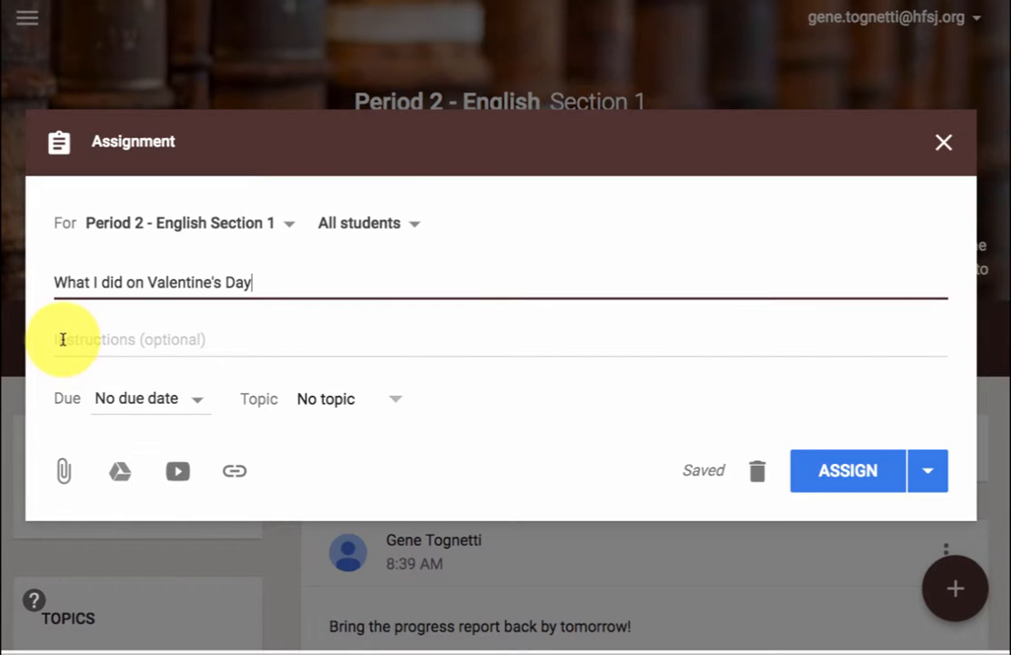
click(113, 338)
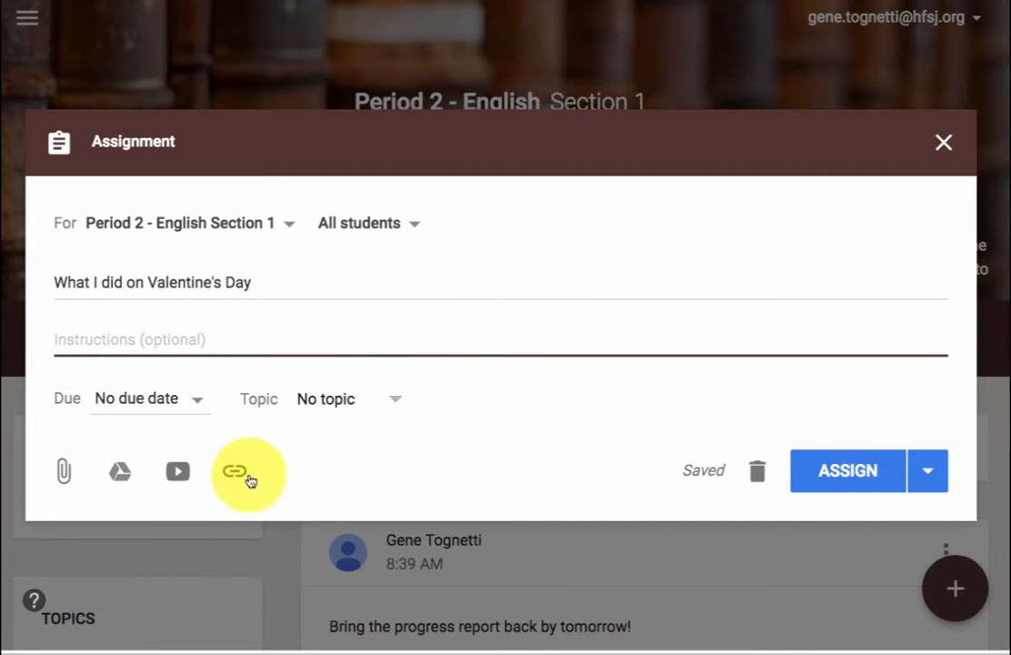
- Set the assignment's due date to Feb 27, 2017 at 9:00 AM
click(197, 404)
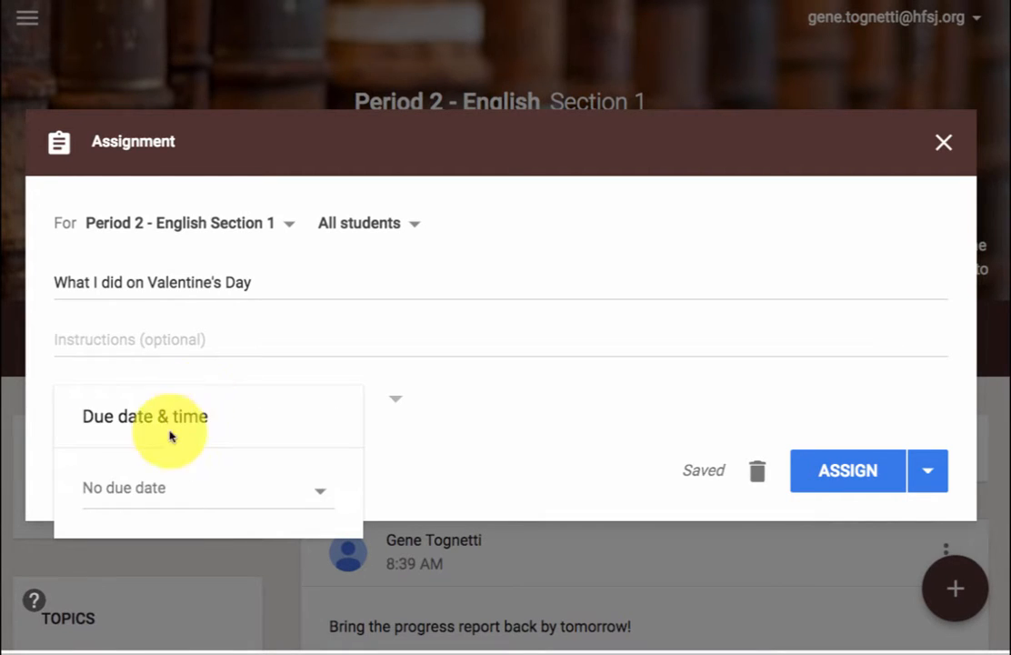
click(122, 416)
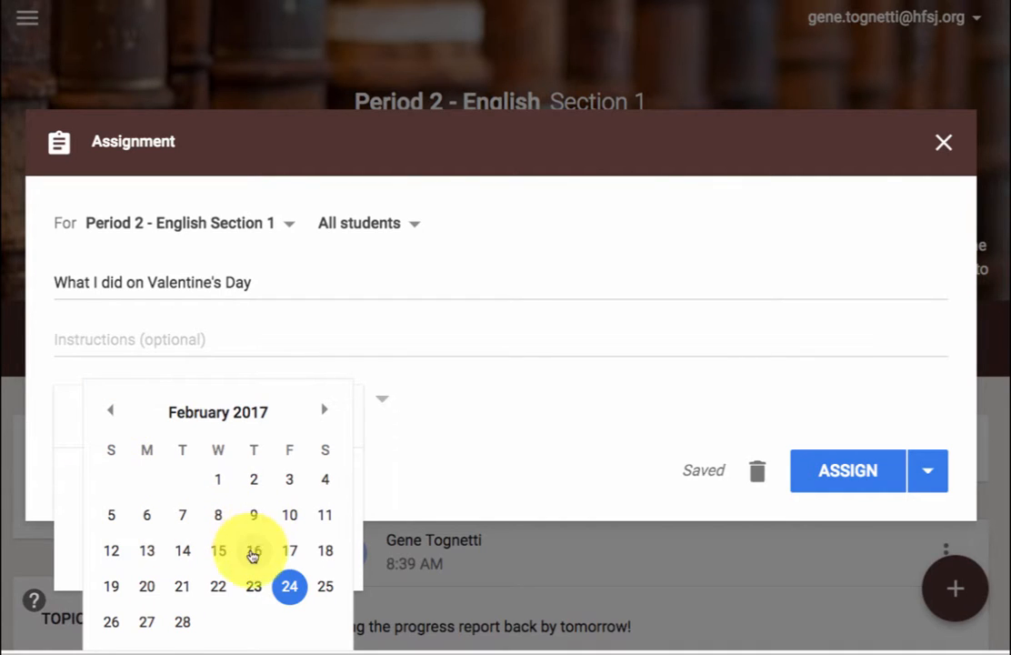
click(147, 625)
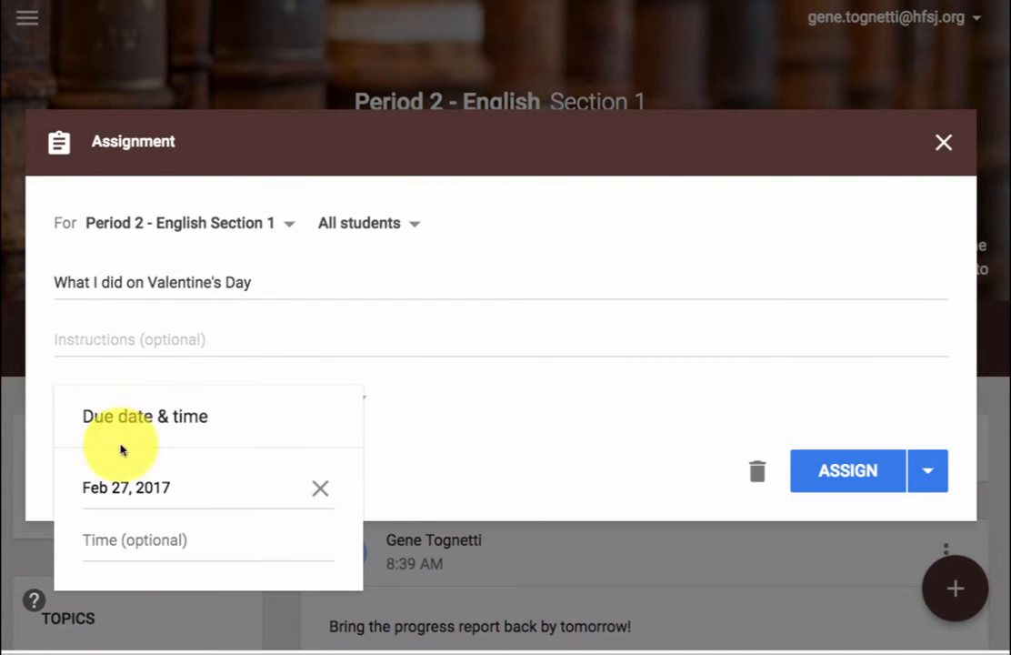
click(95, 544)
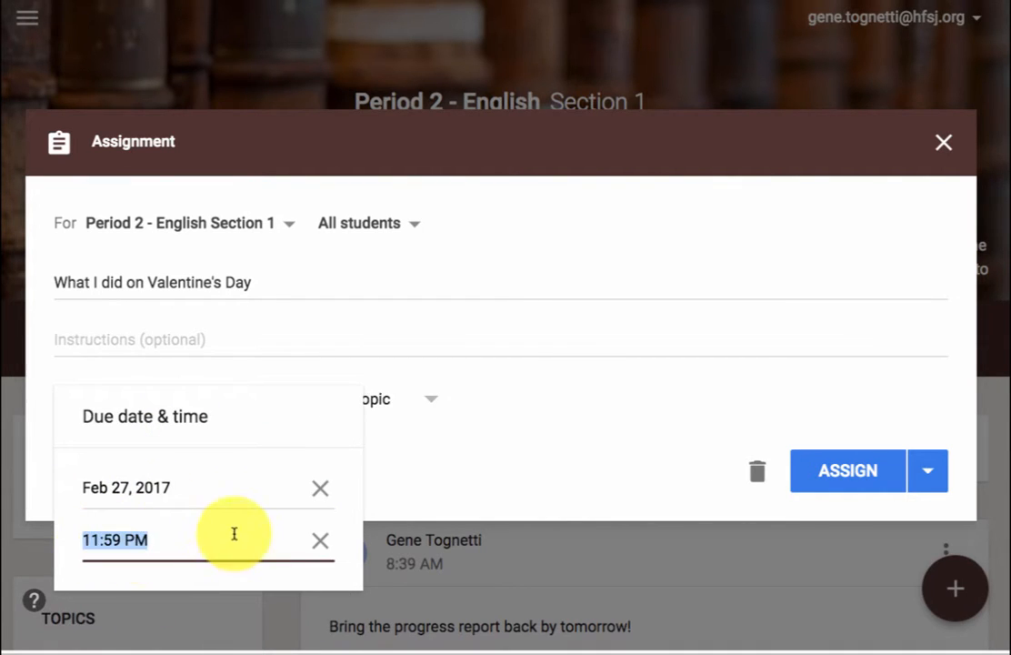
click(386, 405)
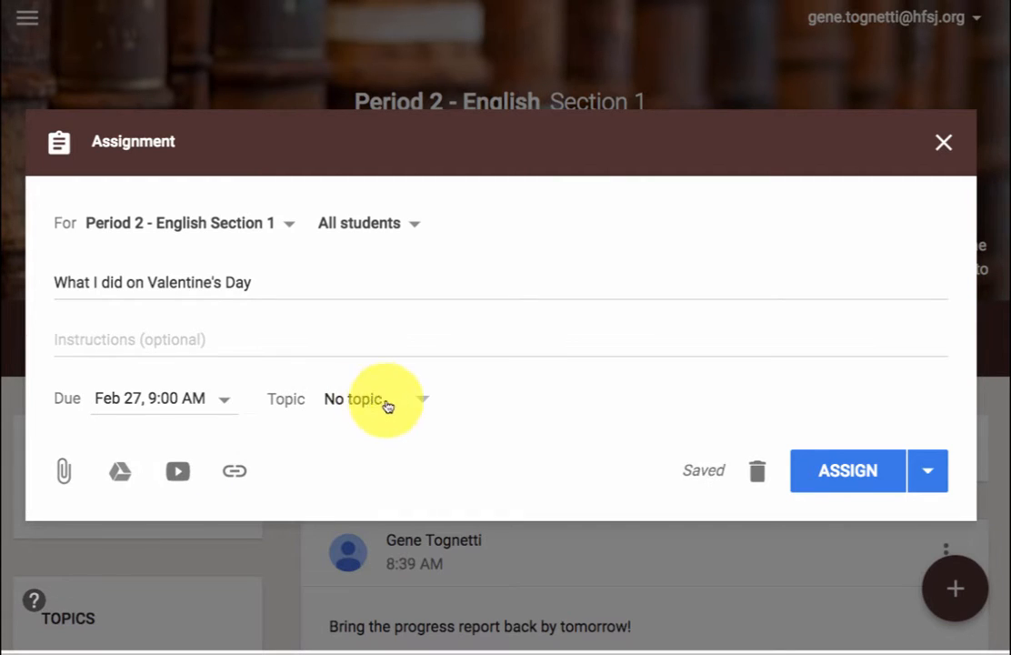
- Create a new topic named "Writing" for the assignment
click(398, 405)
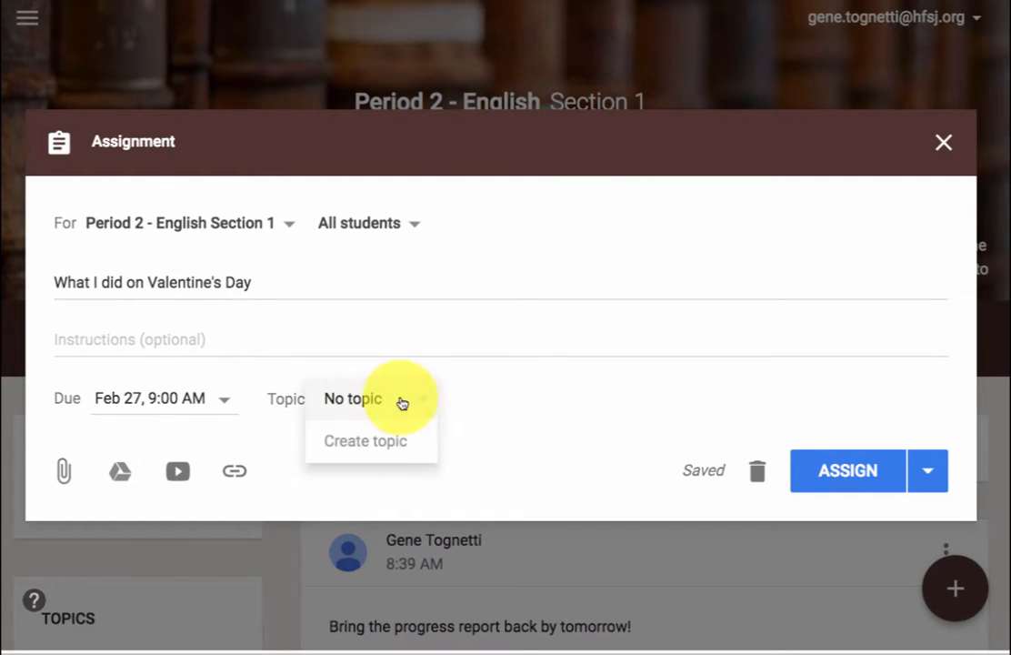
click(354, 442)
text(Writing)
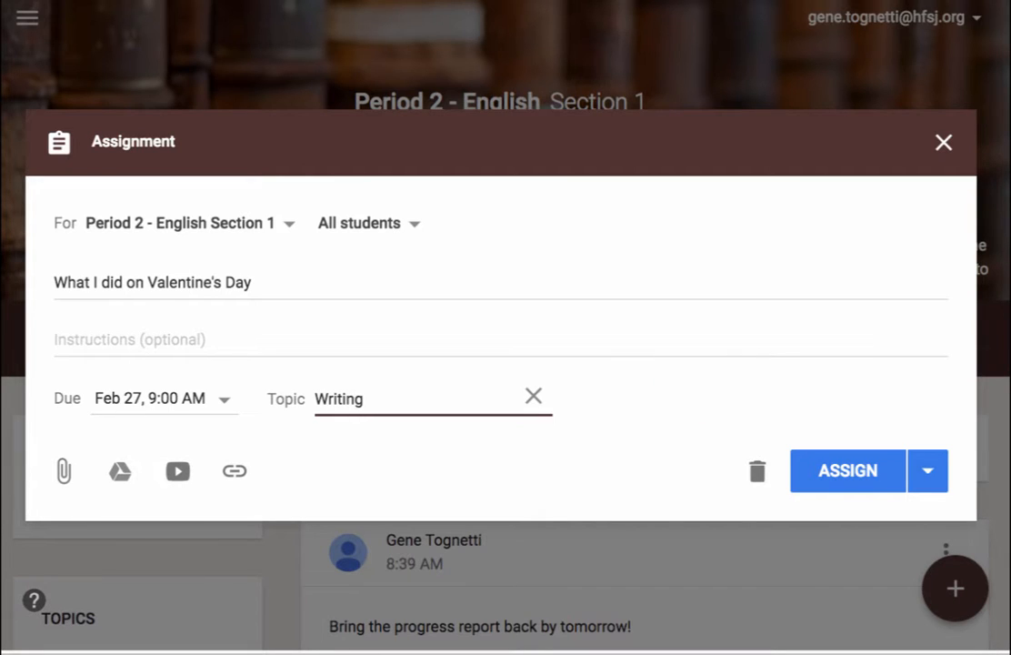
click(491, 461)
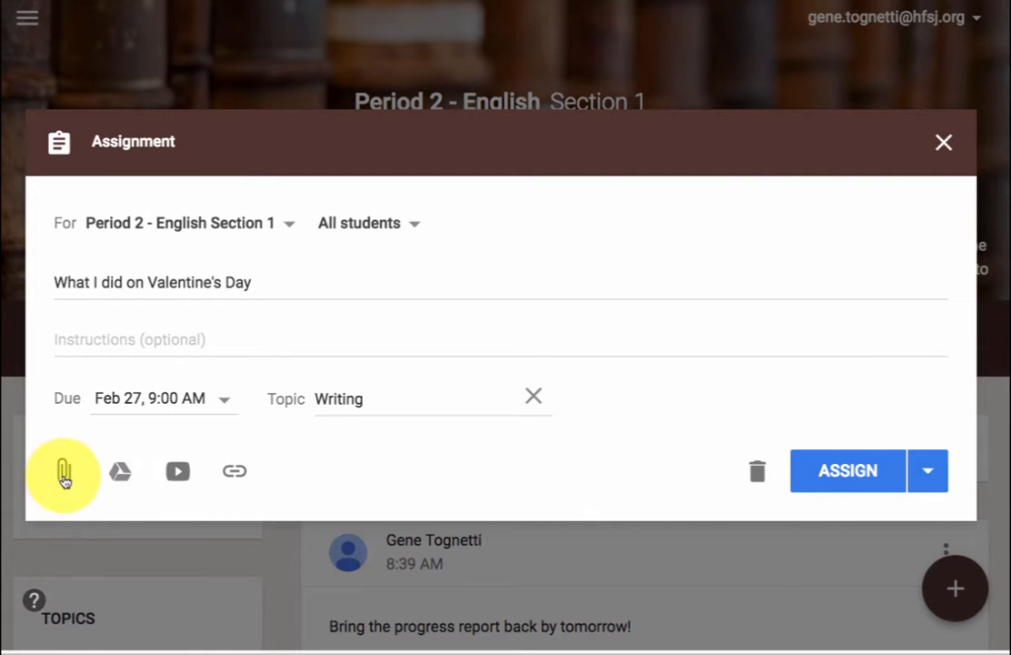
- Attach the recent "Valentine's Day" document from Google Drive and have a copy made for each student
click(120, 473)
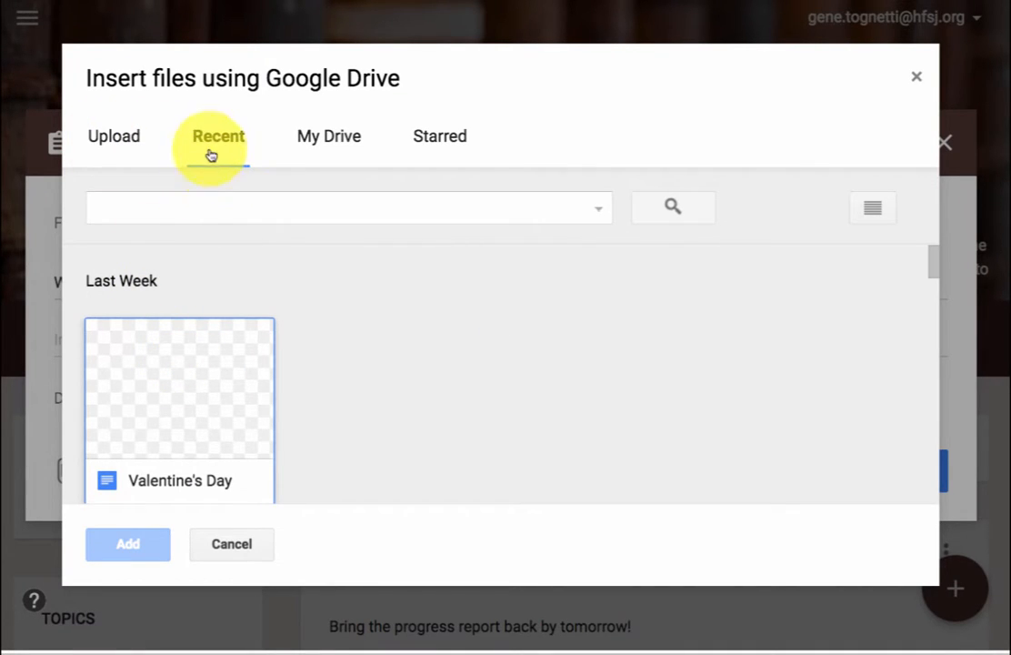
click(203, 377)
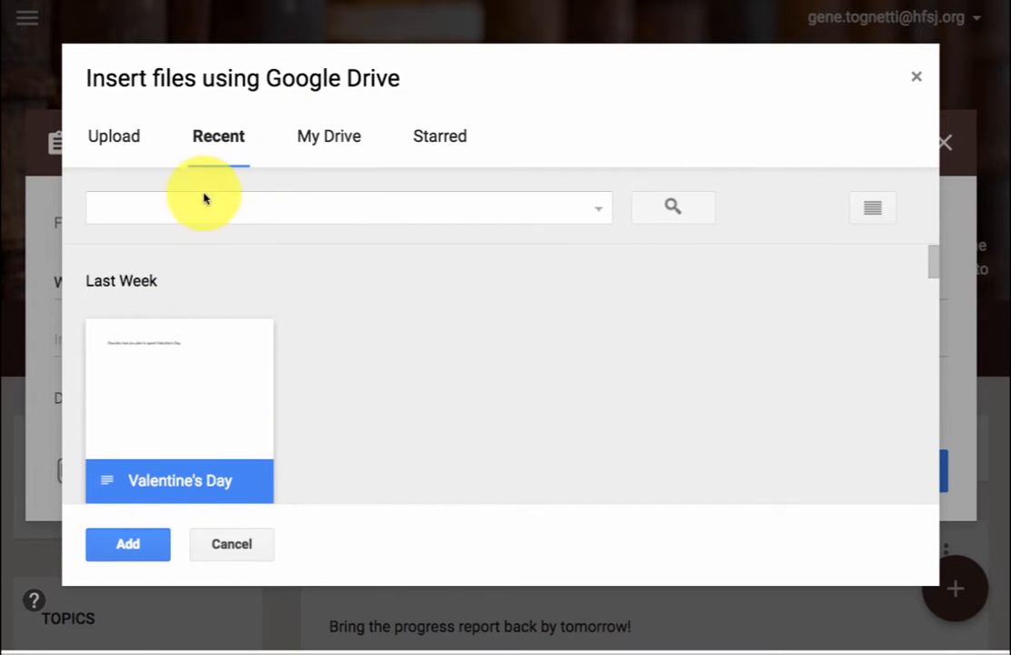
click(131, 545)
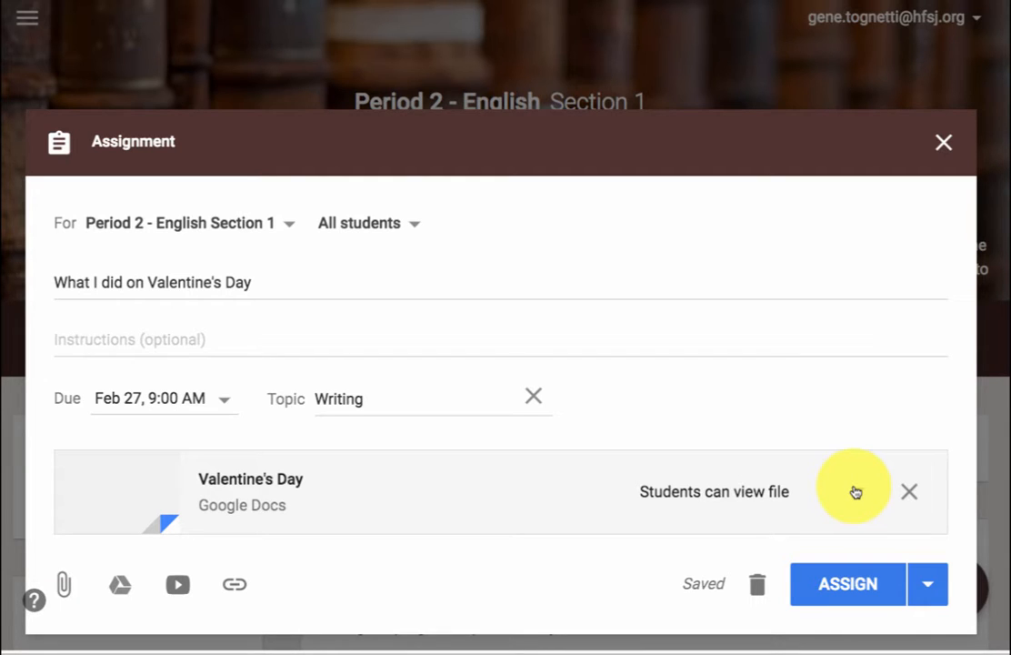
click(857, 493)
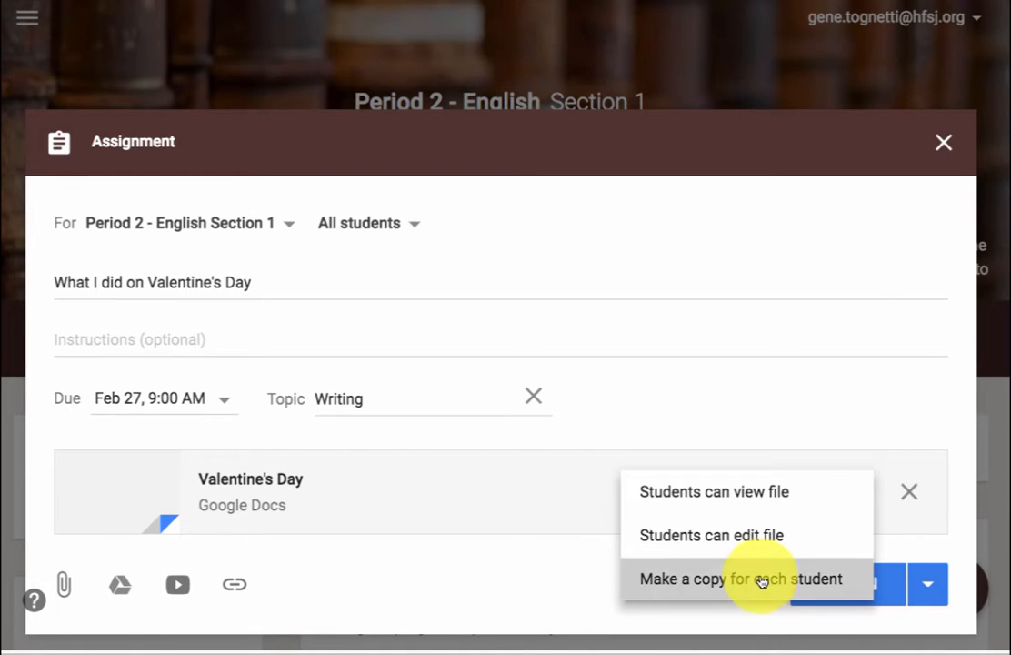
click(762, 582)
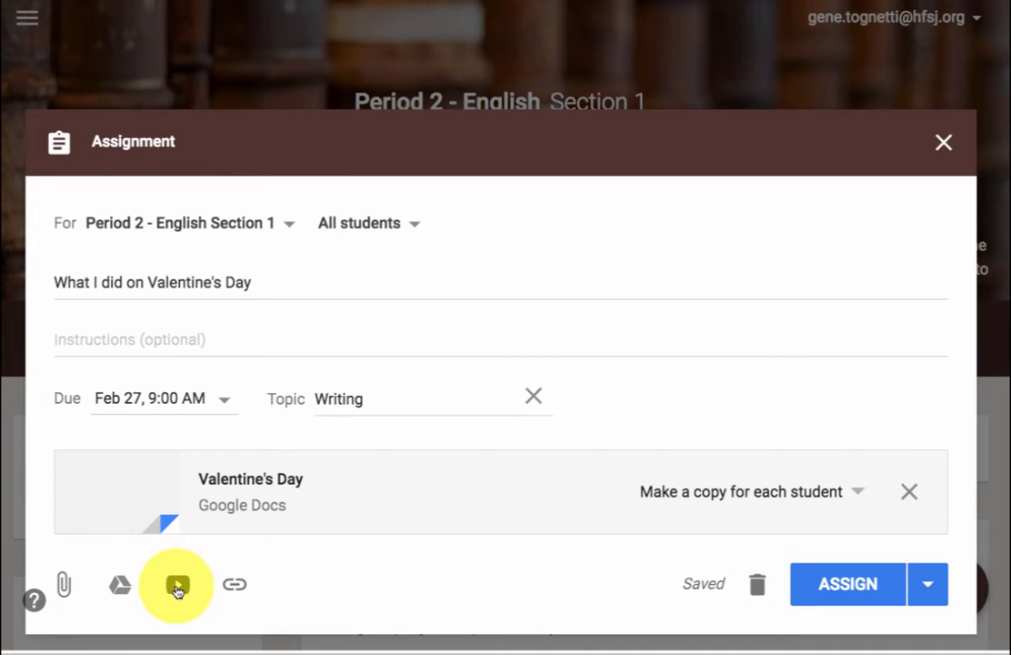
- Search YouTube for "dogs doing tricks" and attach the video "Nana the Border Collie Performs Amazing Dog Tricks"
click(178, 589)
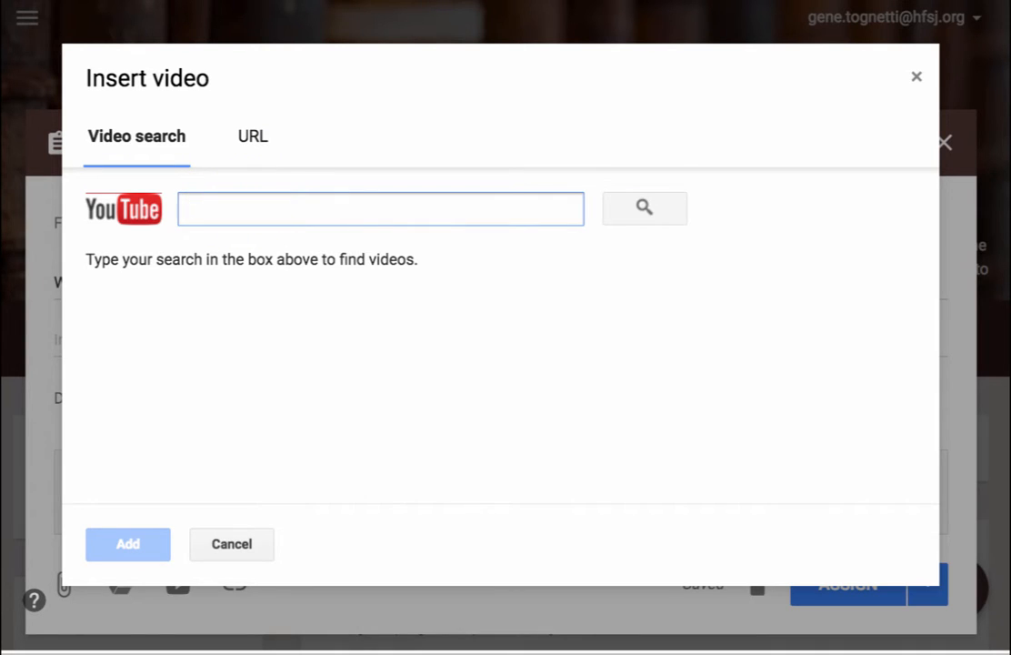
text(dogs doing tricks)
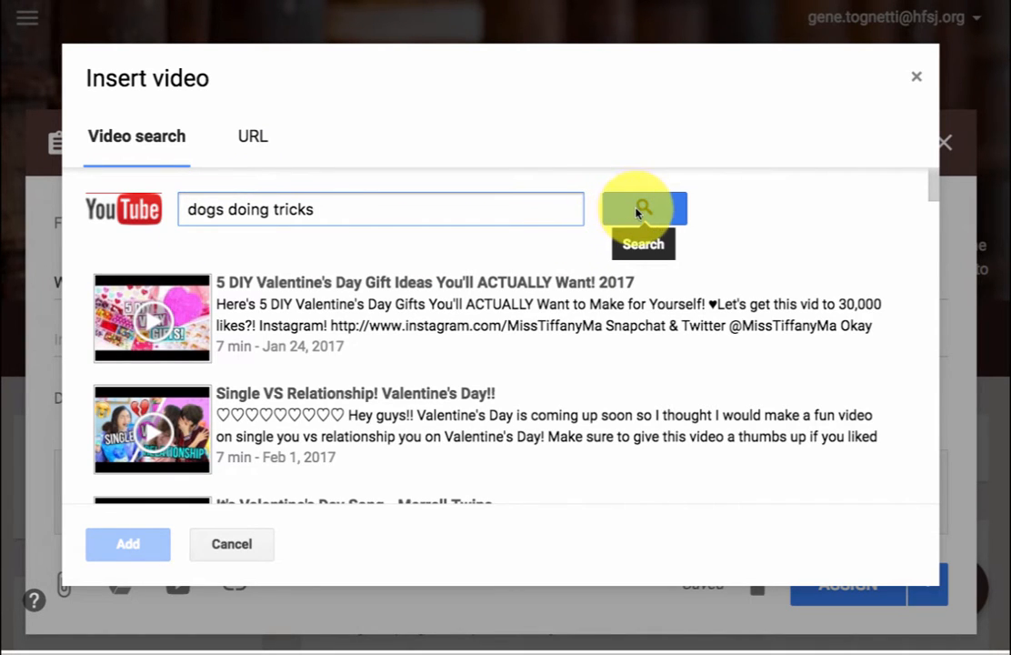
click(643, 211)
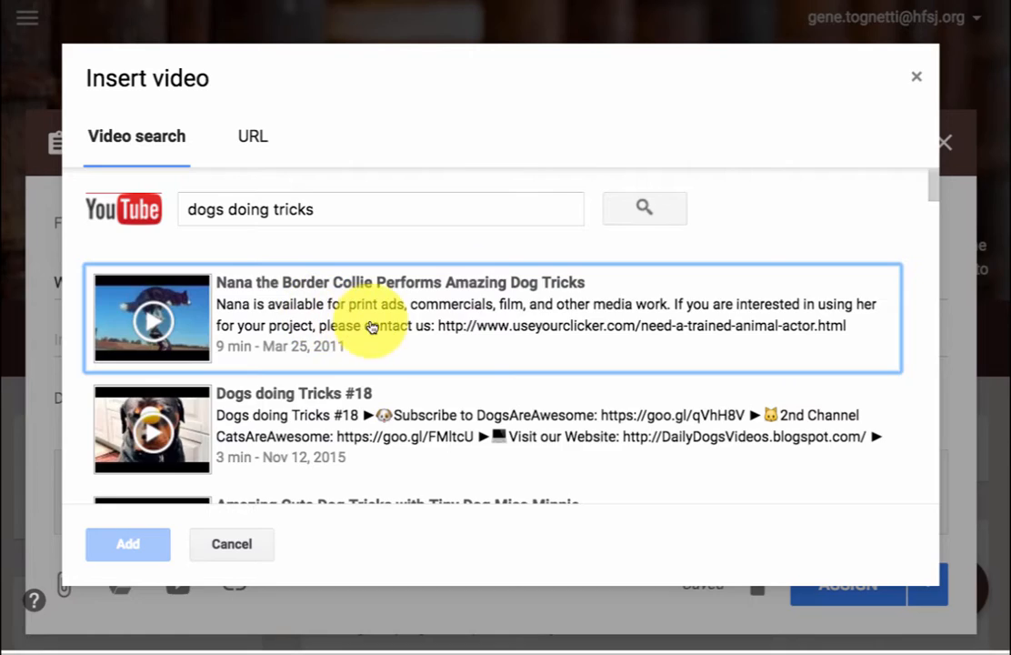
click(311, 291)
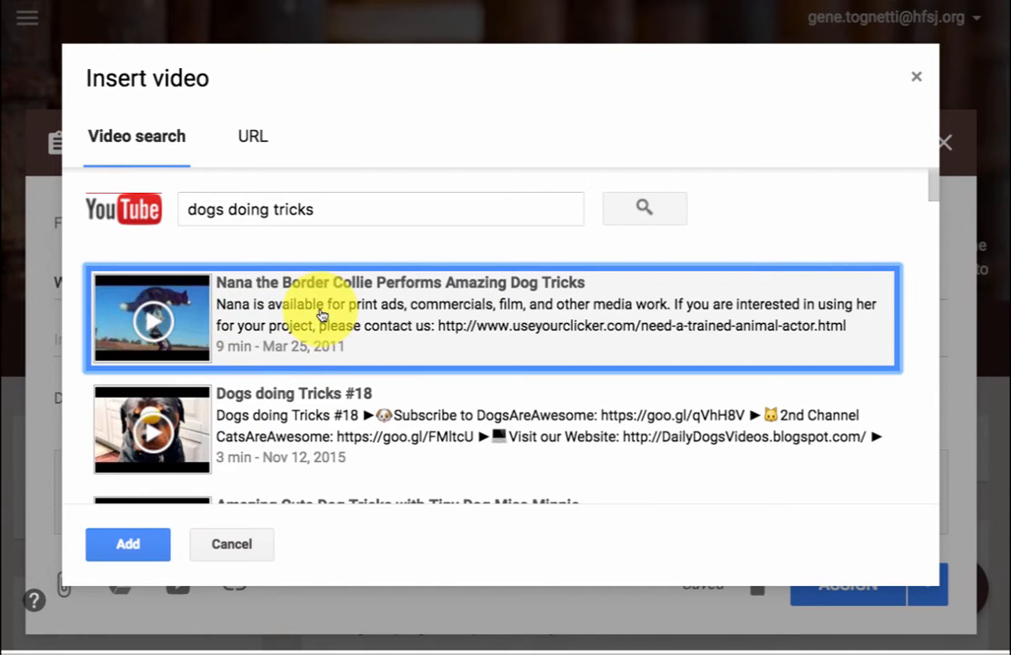
click(130, 545)
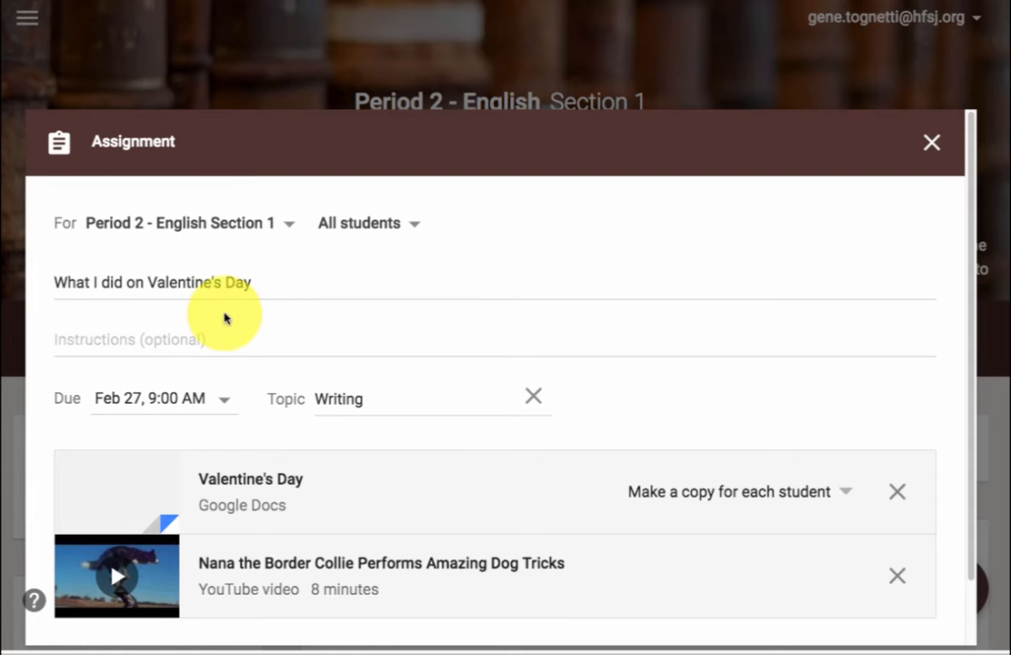
scroll(975, 409, down, 2)
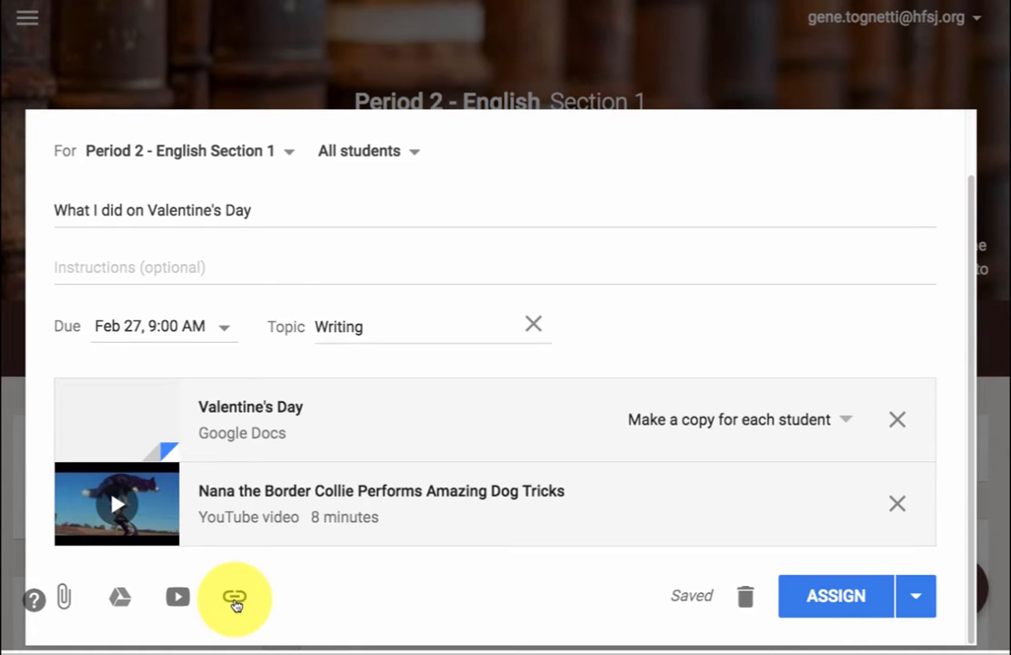
click(234, 598)
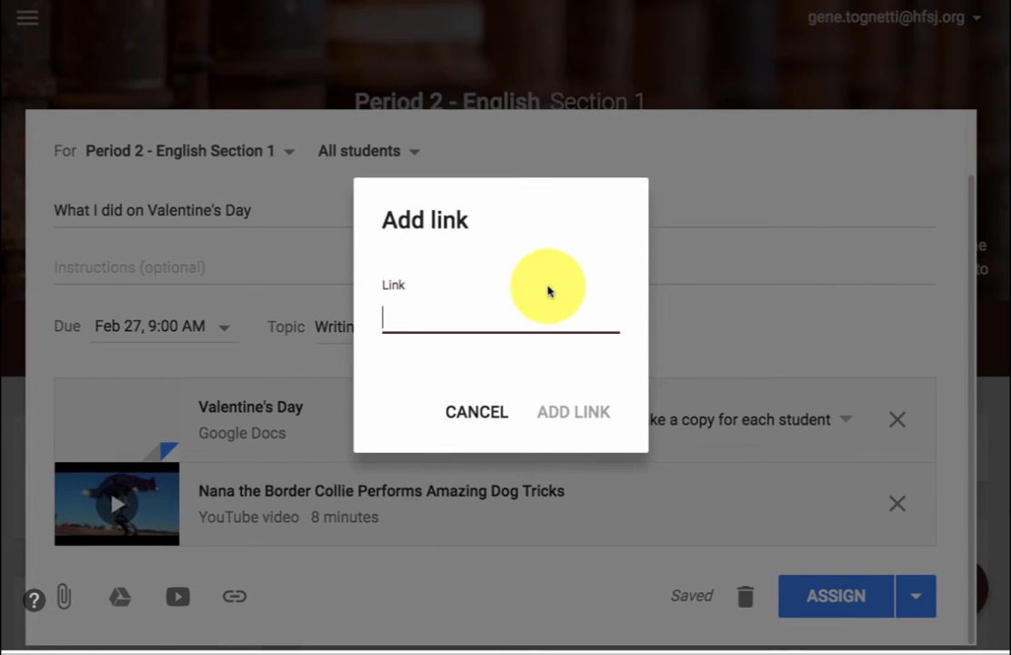
text(www.nationalgeographic.com)
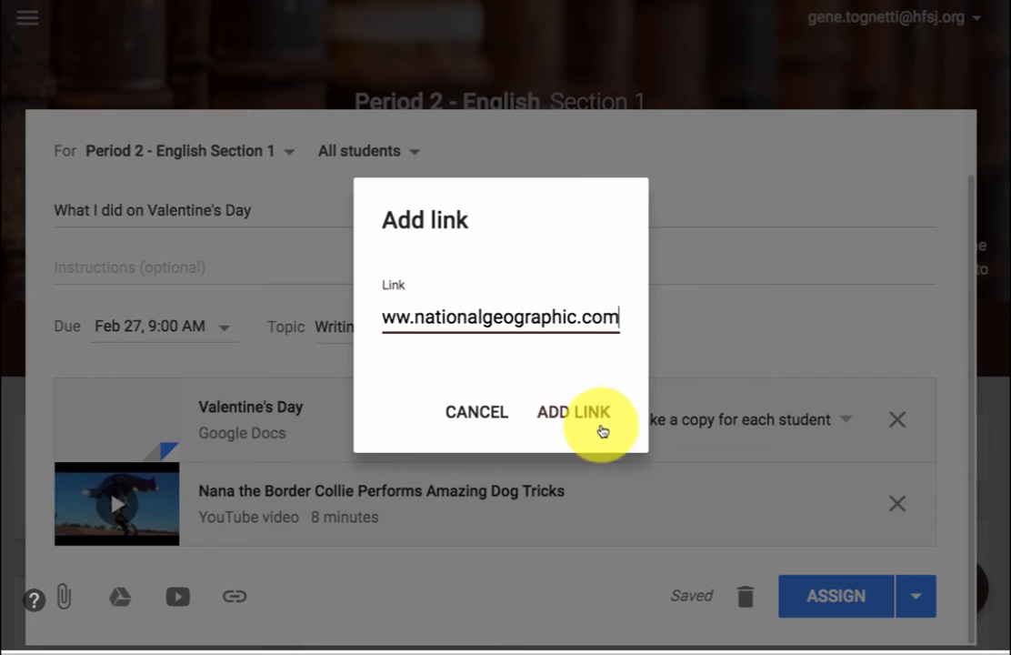
click(587, 419)
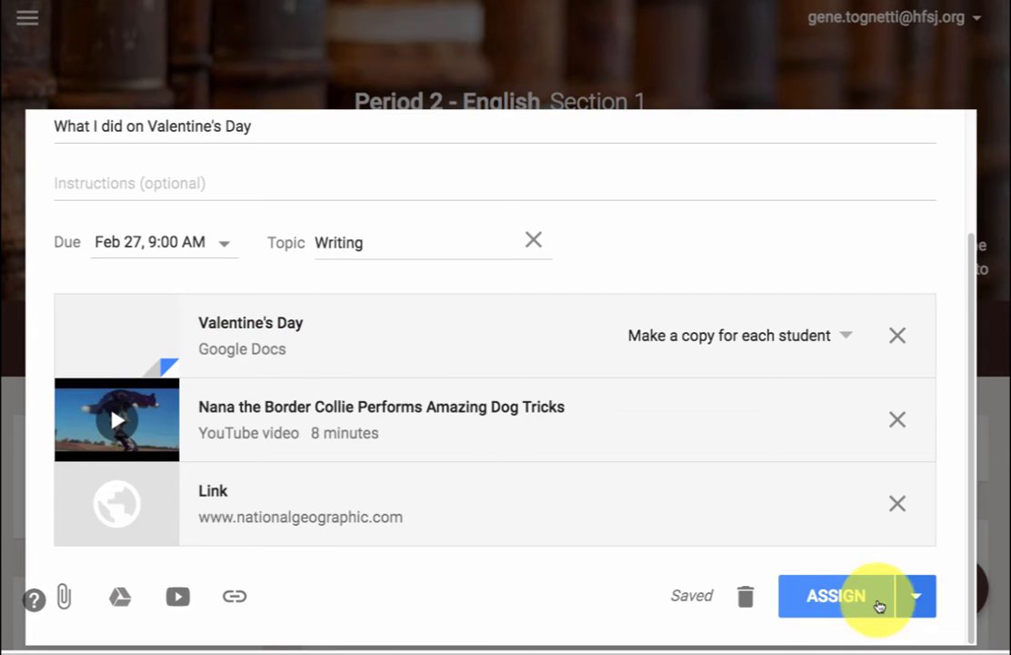
- Check the alternative publishing options, then assign the Valentine's Day assignment to the class immediately
click(914, 598)
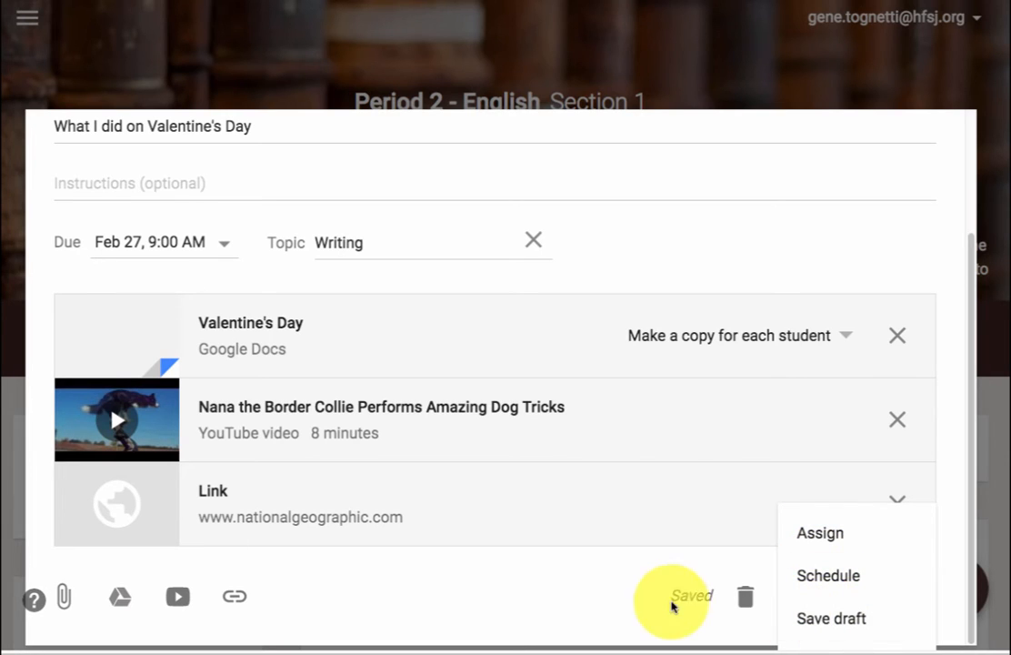
click(570, 602)
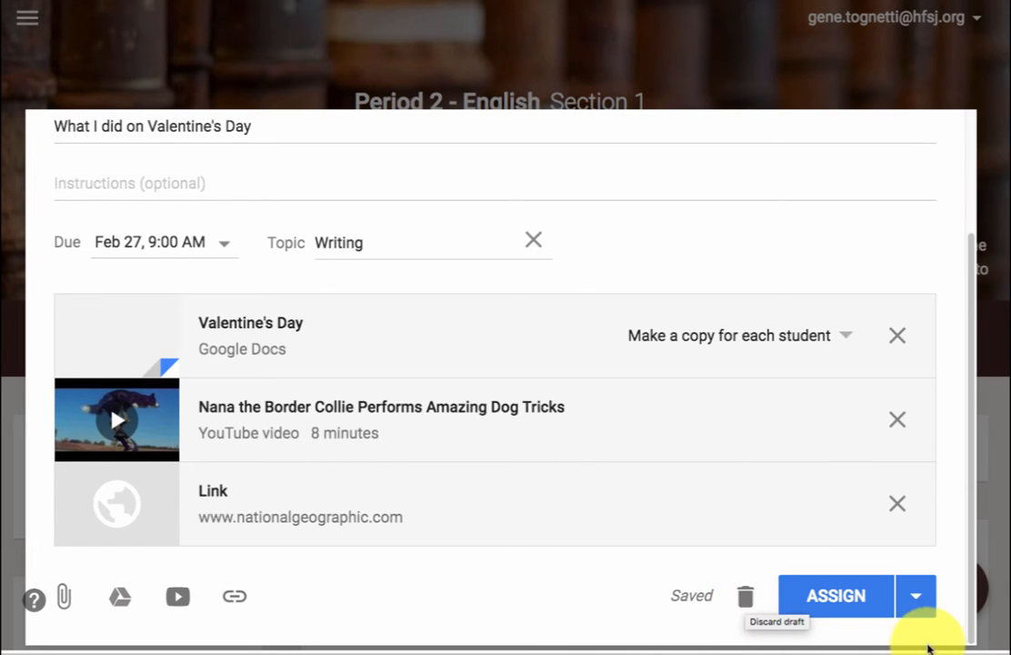
click(849, 598)
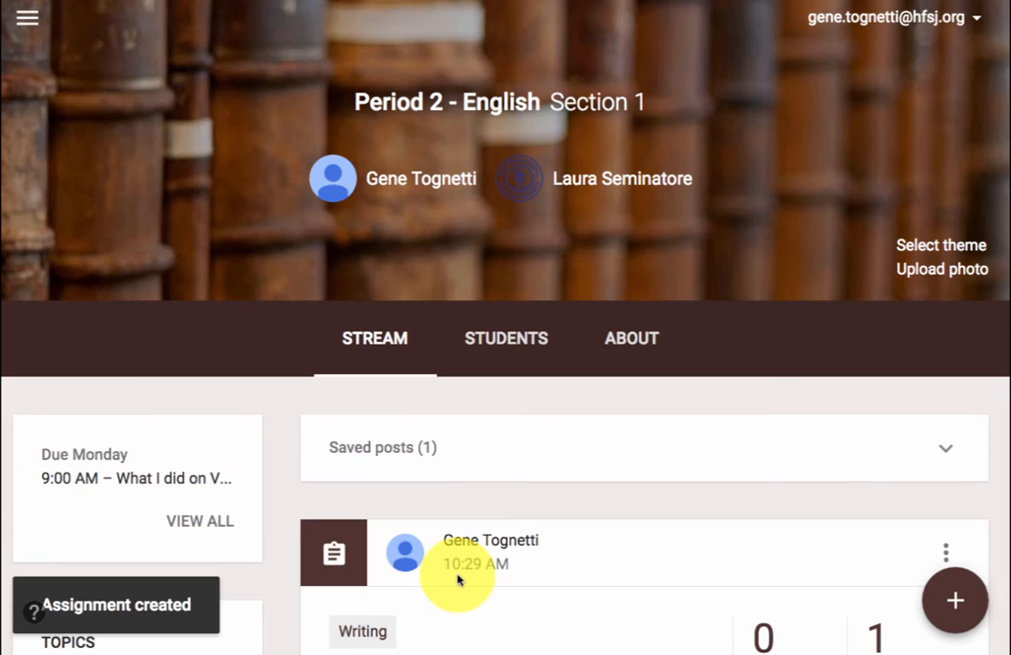
- Review the posted assignment in the class stream, including its topic, due date, completion status and three attachments
scroll(637, 474, down, 1)
scroll(637, 474, down, 1)
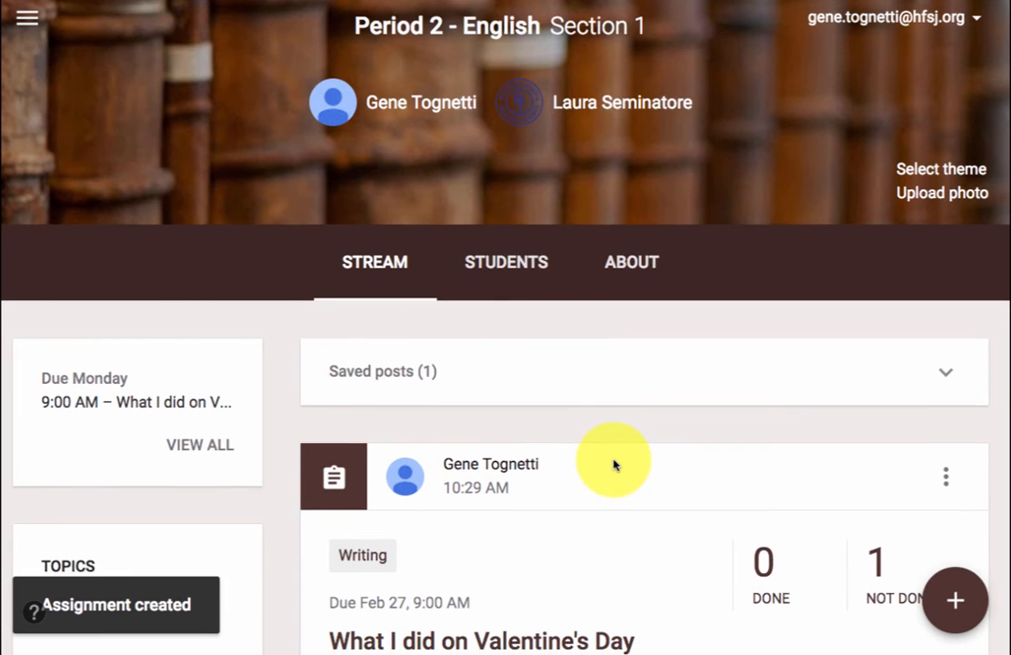
scroll(616, 466, down, 2)
scroll(612, 465, down, 1)
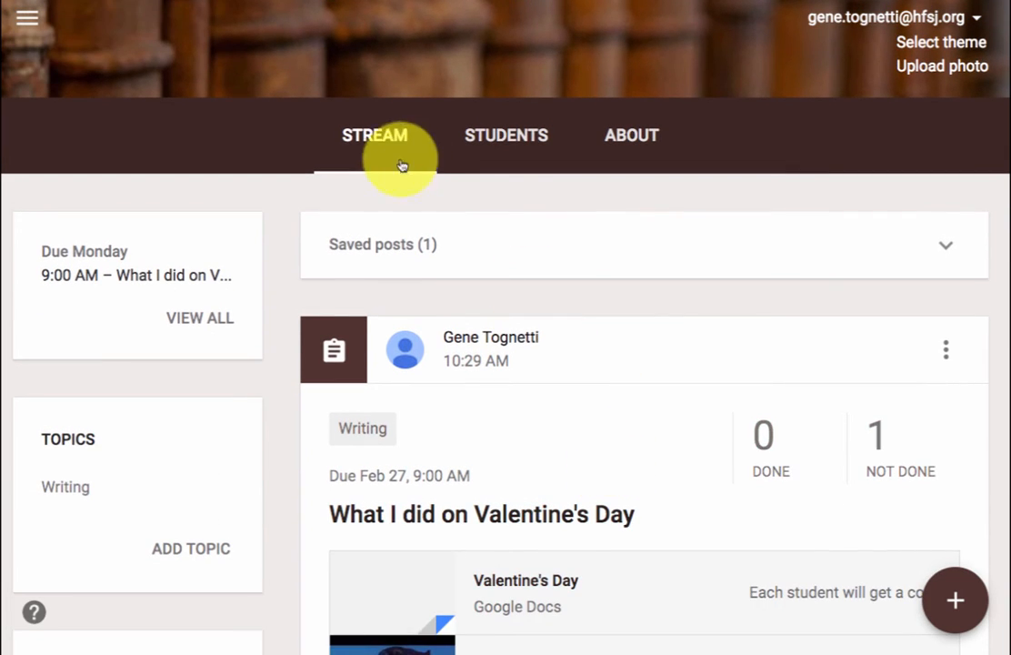
scroll(489, 472, down, 1)
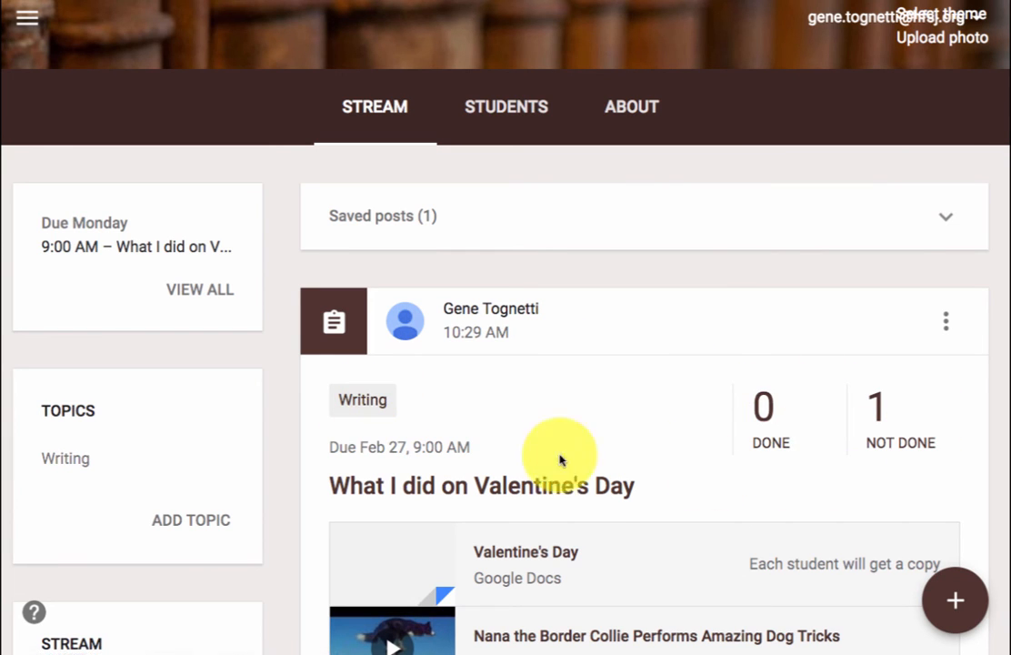
scroll(672, 414, down, 3)
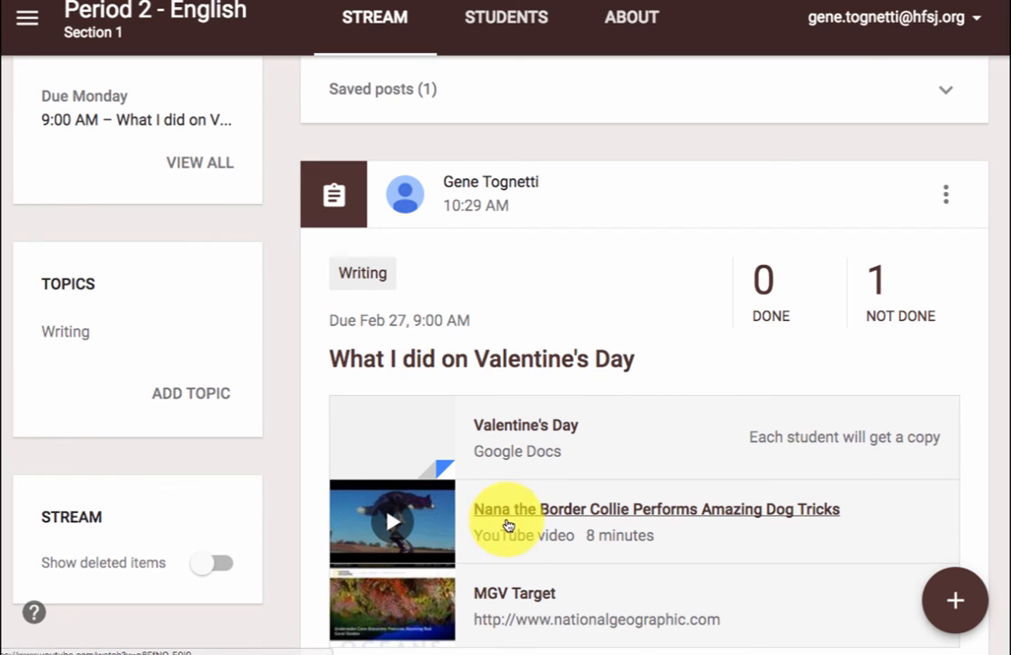
scroll(501, 530, down, 1)
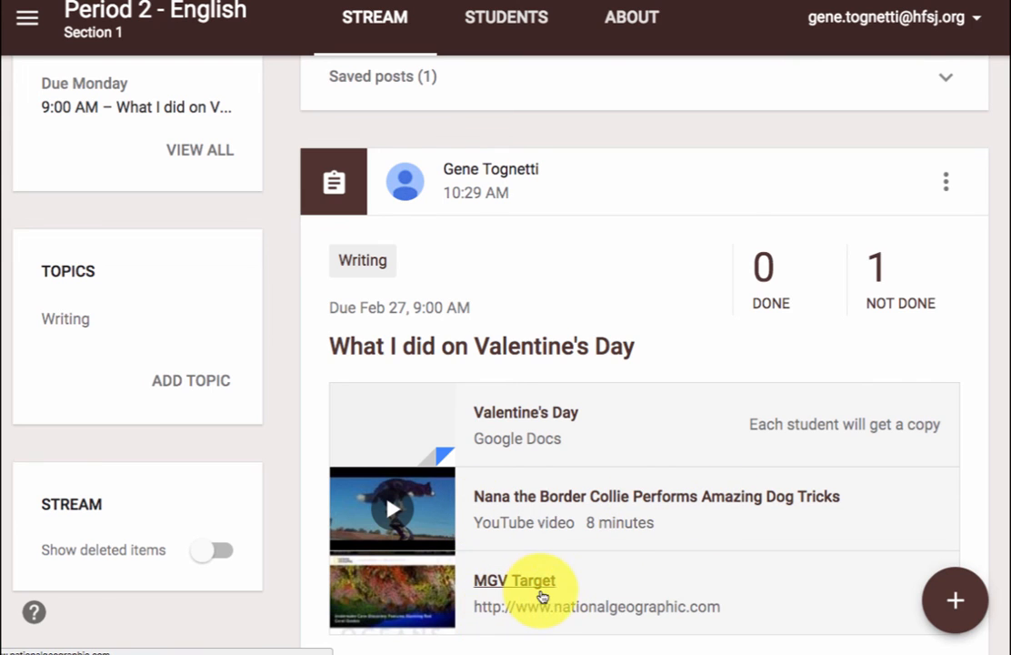
scroll(564, 582, down, 2)
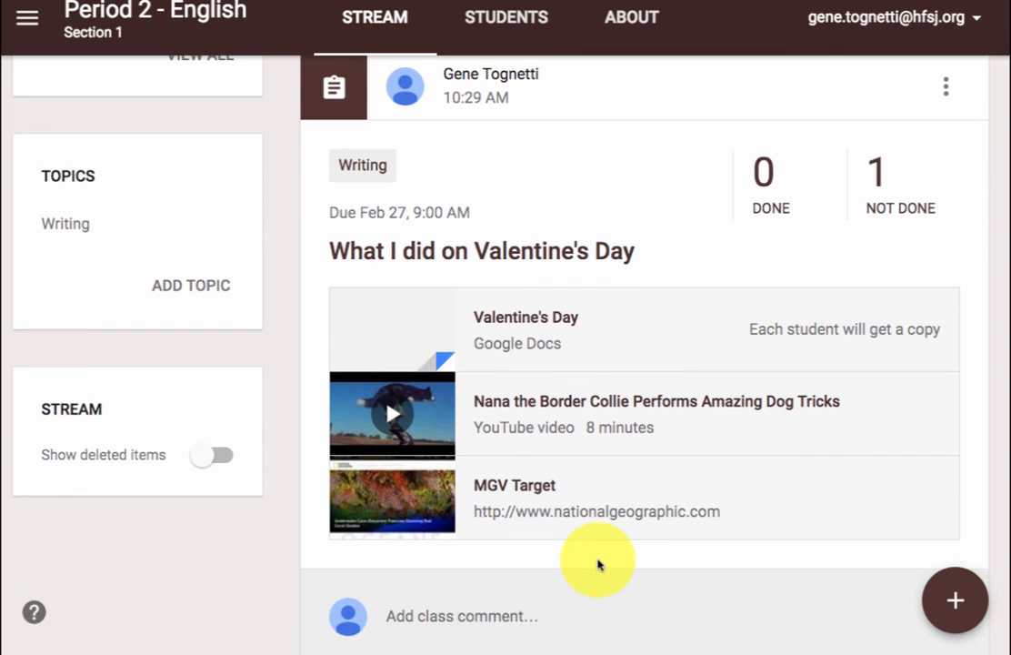